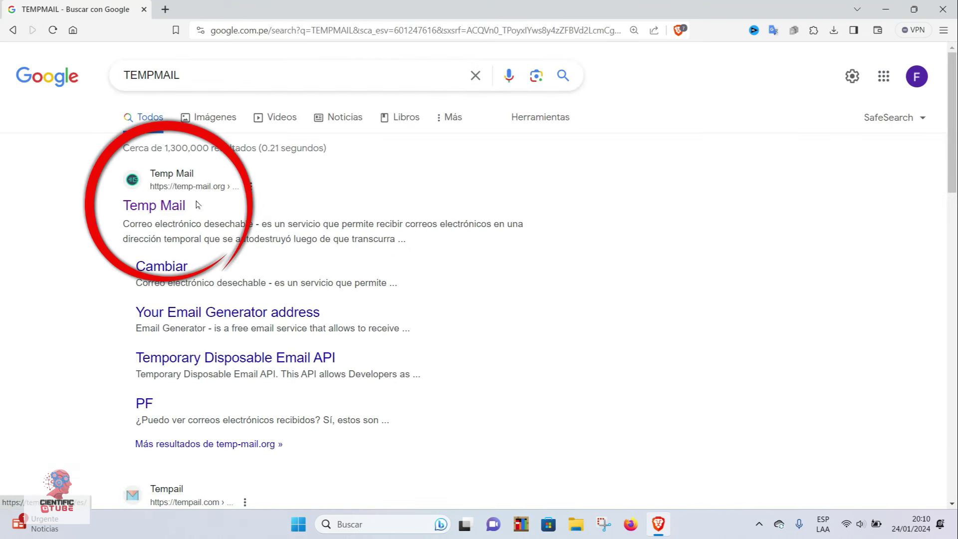
Step: Open Temp Mail and delete the current address to get a fresh one with an empty inbox
click(166, 210)
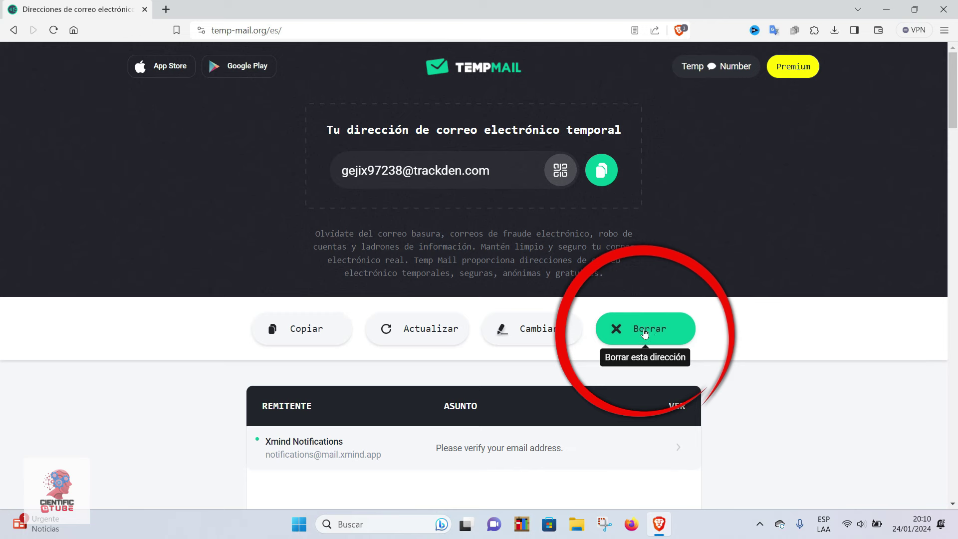
click(658, 339)
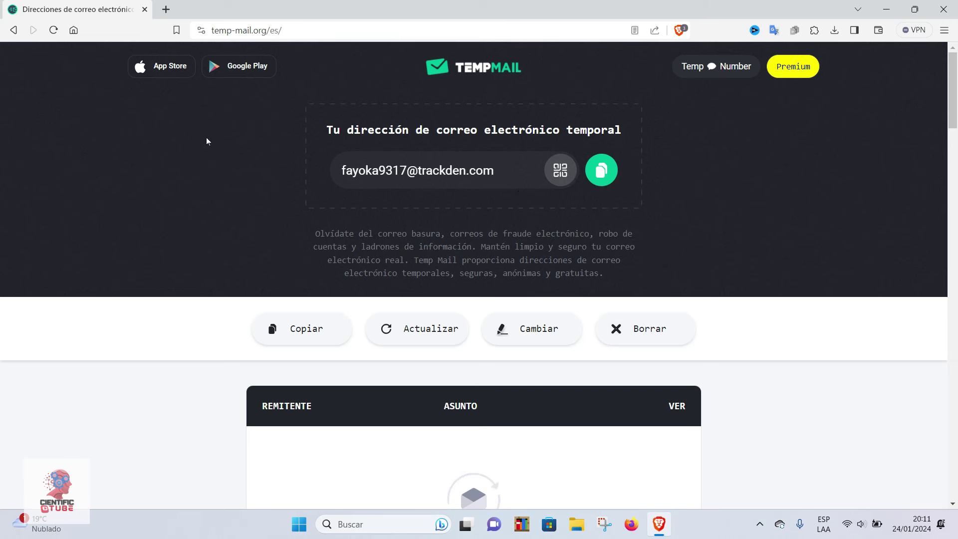
Step: In a new tab, search Google for 'XMIND COPILOT'
click(166, 10)
click(158, 197)
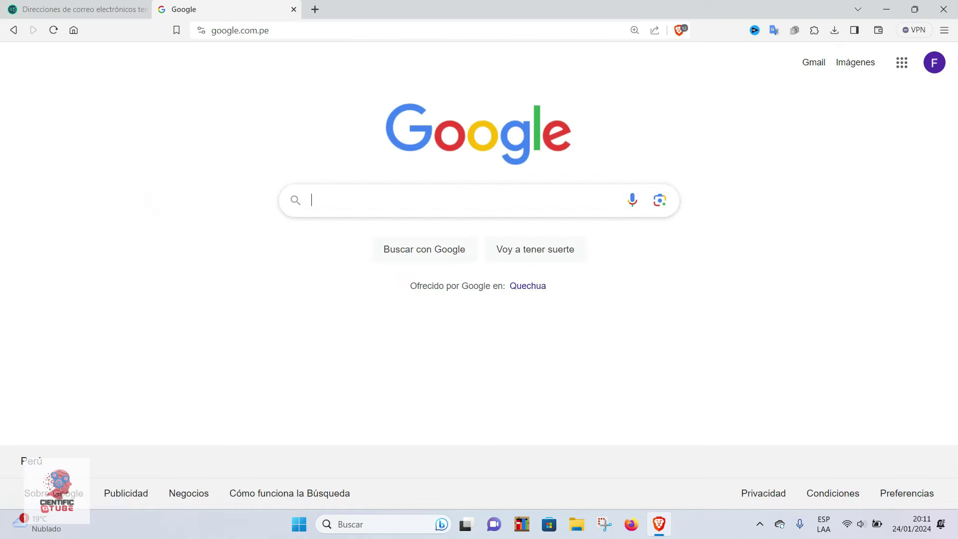
click(327, 202)
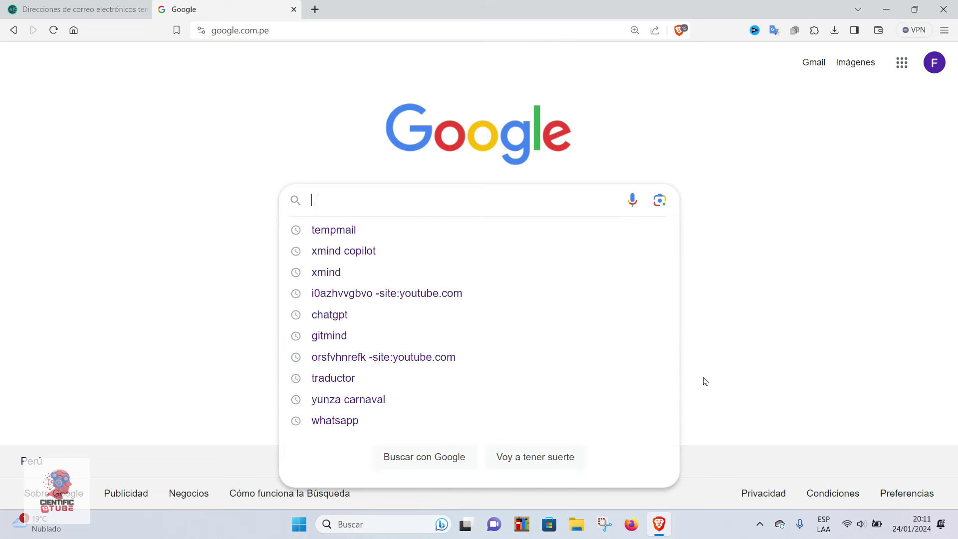
text(xMIND)
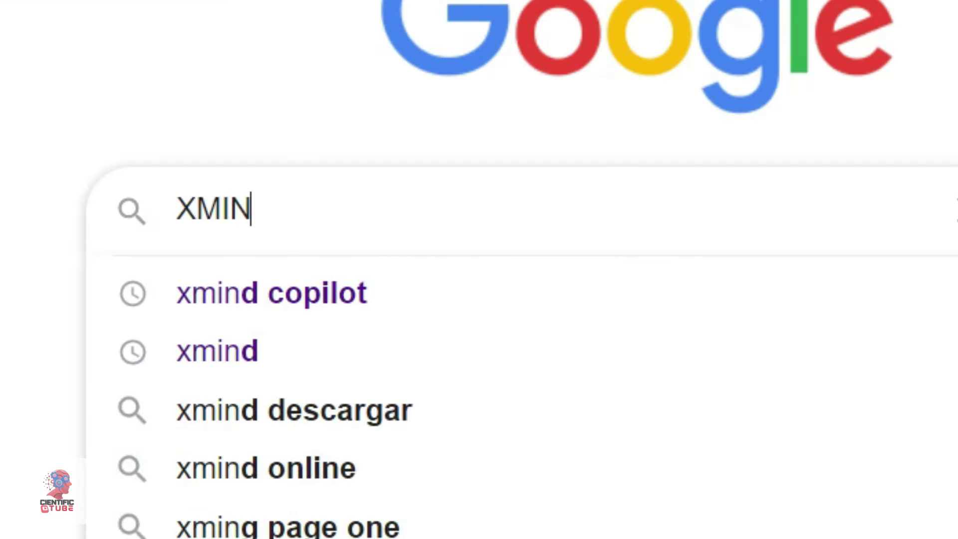
text( COPILO)
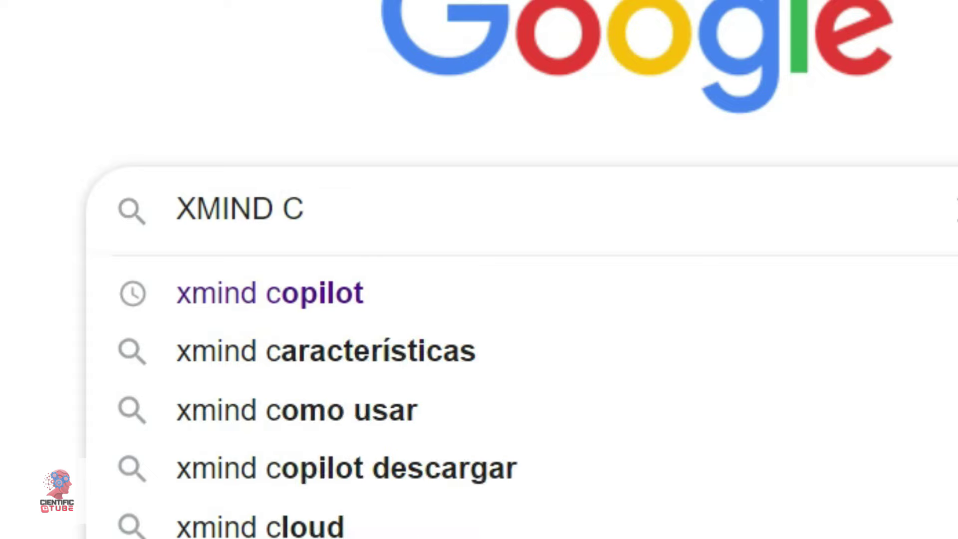
text(T)
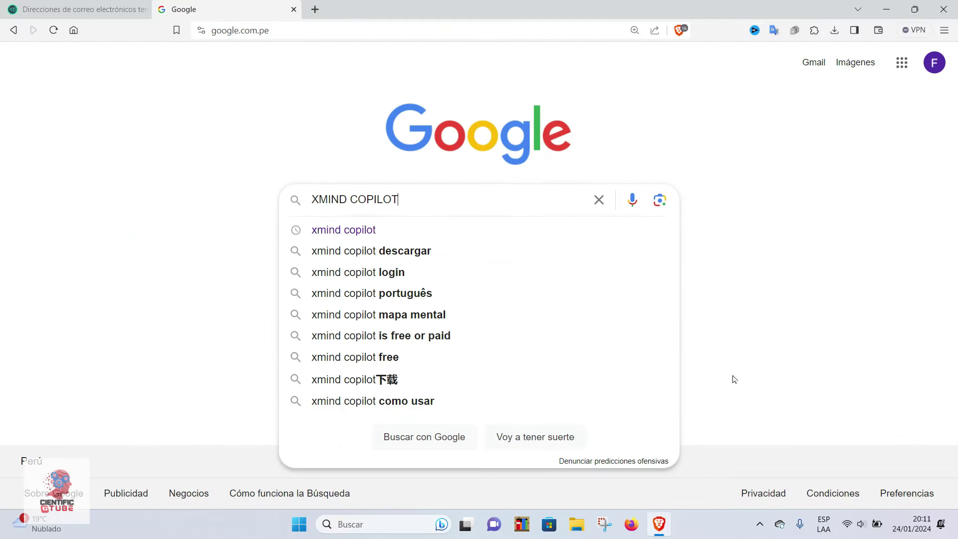
key(Return)
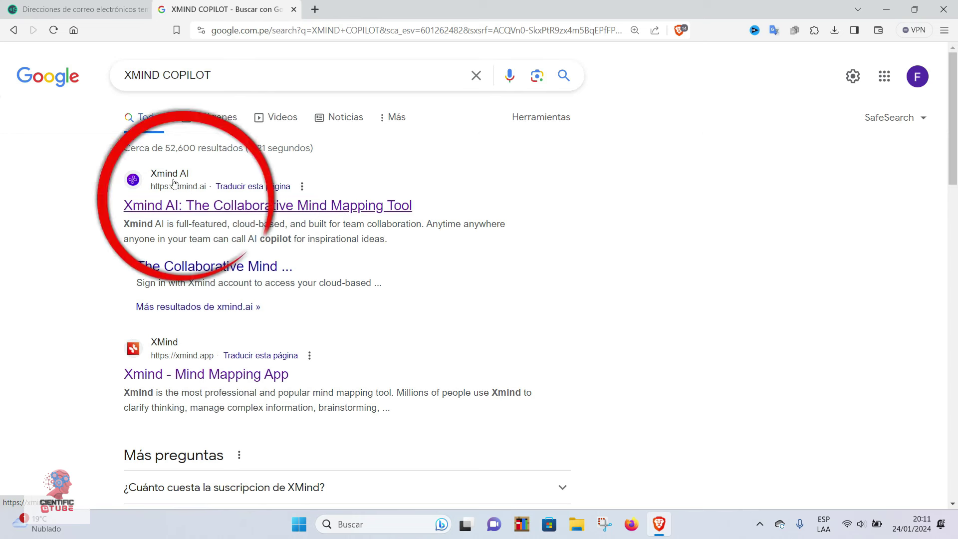
Step: Open the Xmind AI website and translate it into Spanish
click(231, 210)
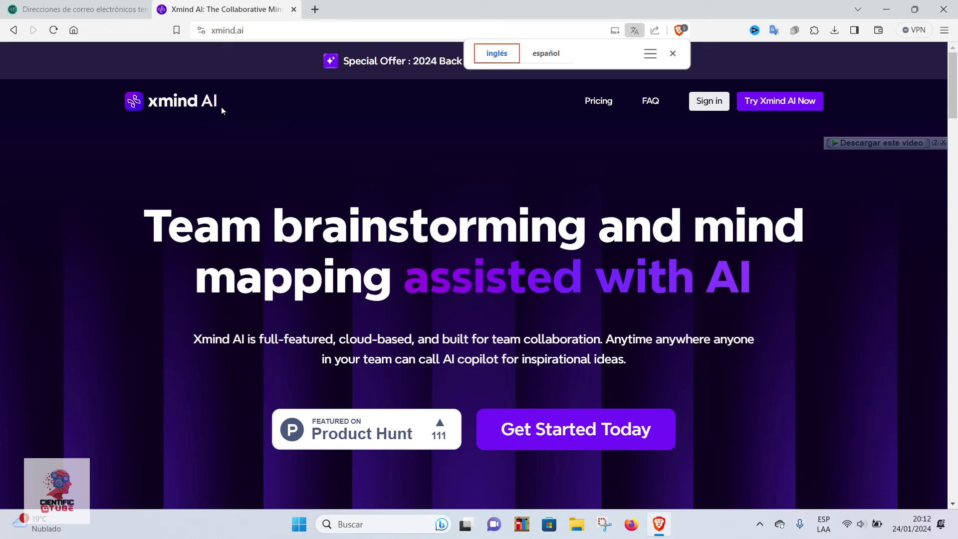
click(548, 55)
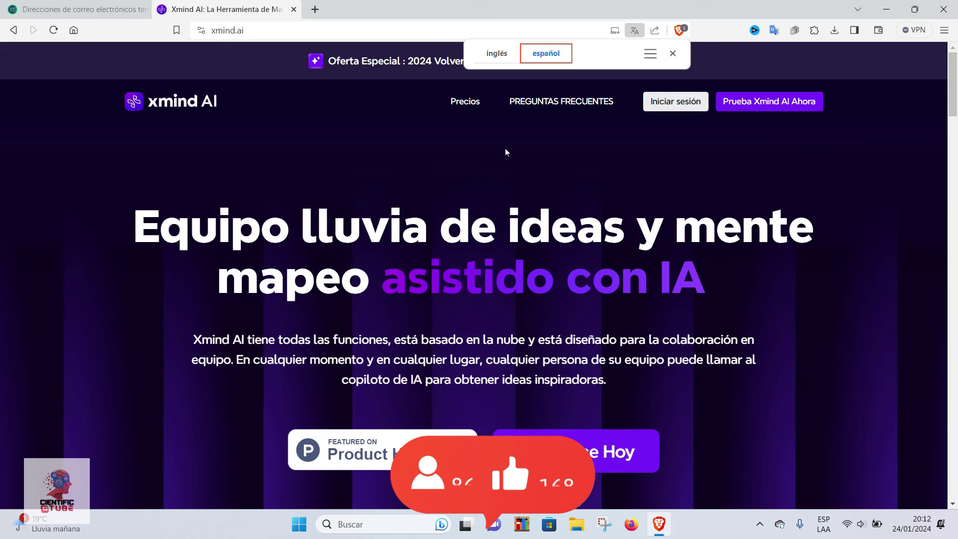
click(564, 186)
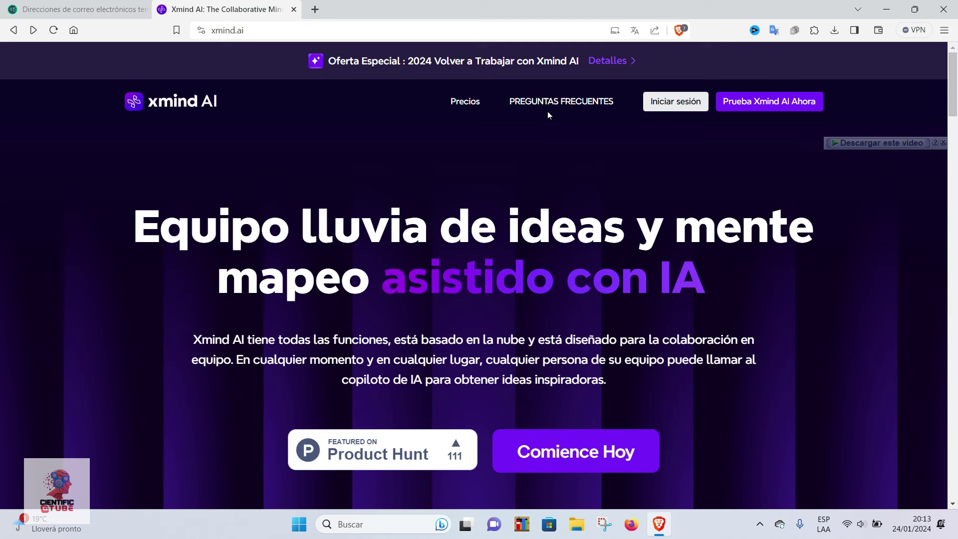
Step: Browse the Precios page listing the Básico, Personal and Equipo plans
click(467, 104)
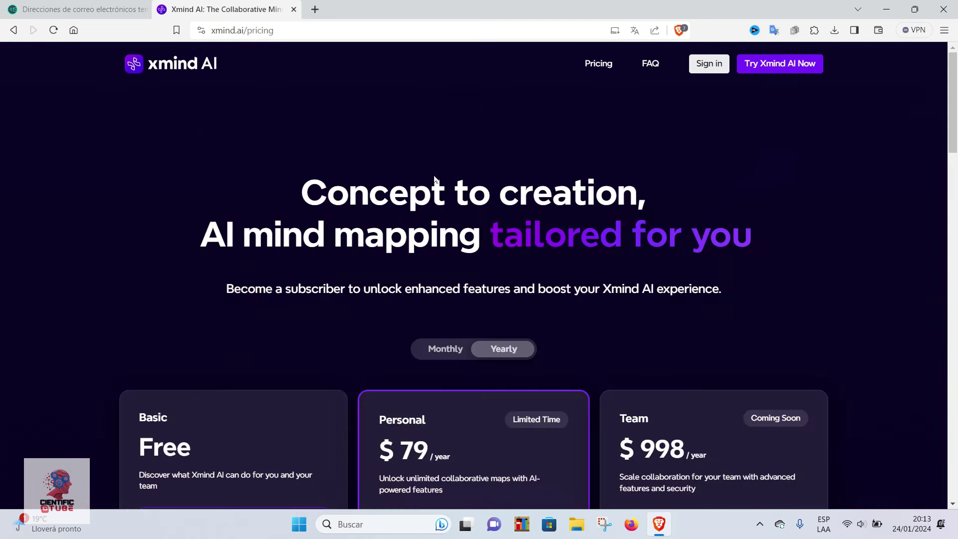
scroll(261, 230, down, 5)
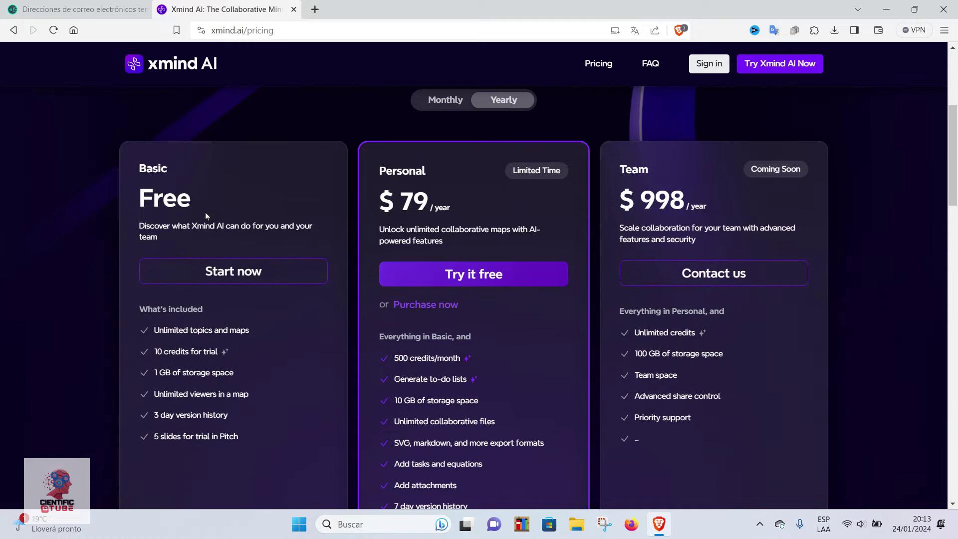
scroll(219, 222, down, 3)
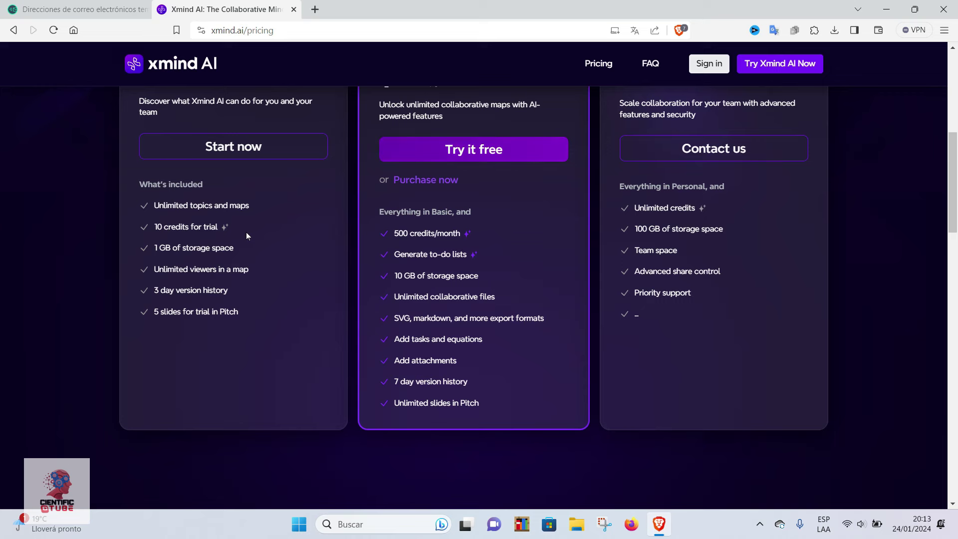
scroll(294, 265, up, 8)
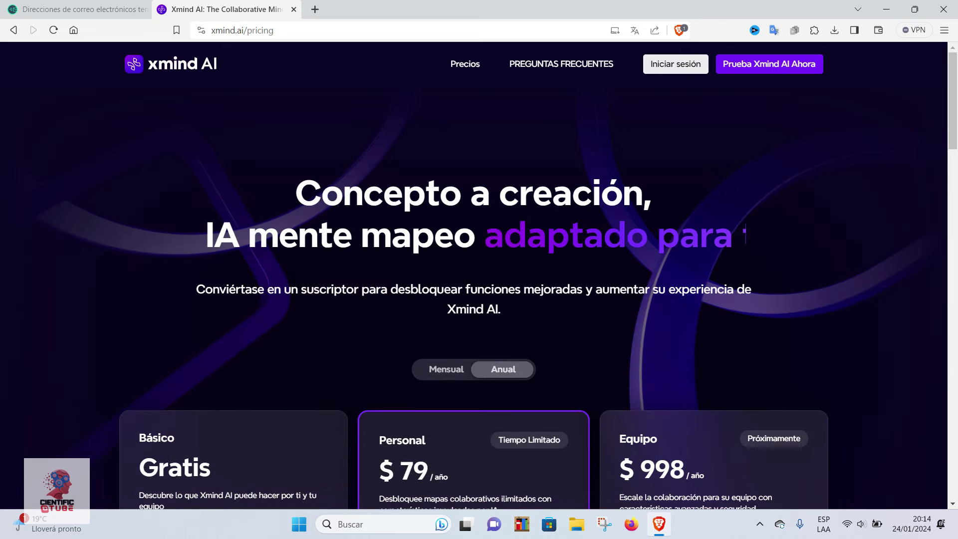
Step: Go from Iniciar sesión to the Regístrese ahora account creation form
click(676, 64)
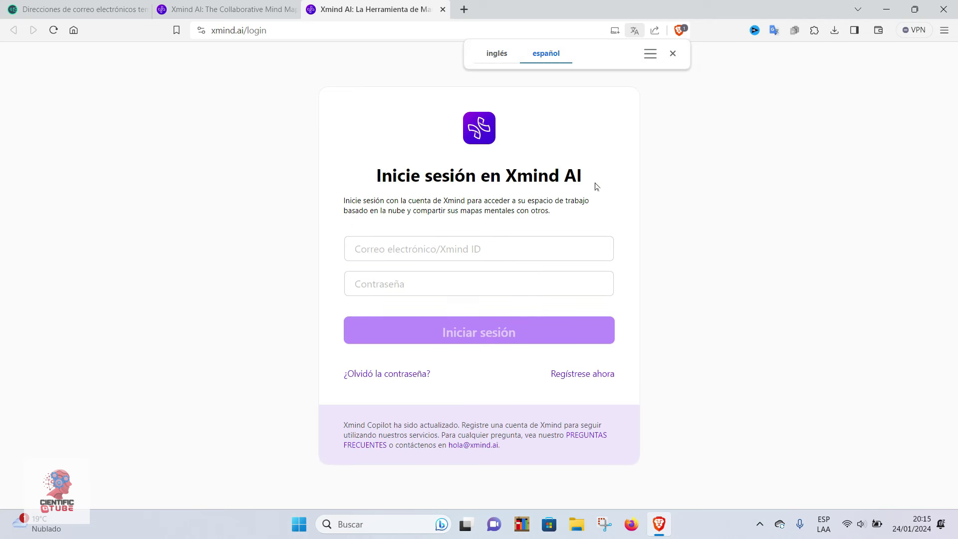
click(585, 375)
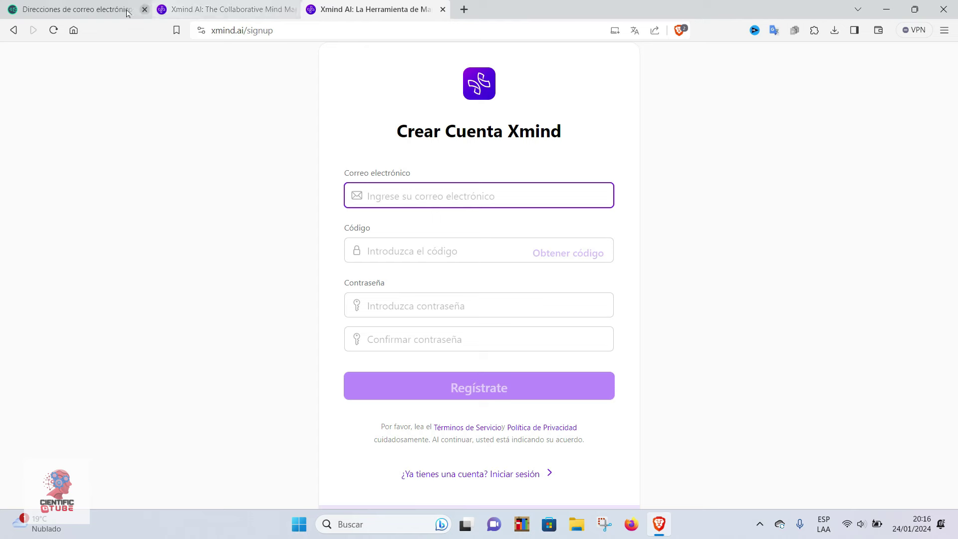
Step: Paste the copied temporary address into the sign-up e-mail field and request a verification code
click(97, 13)
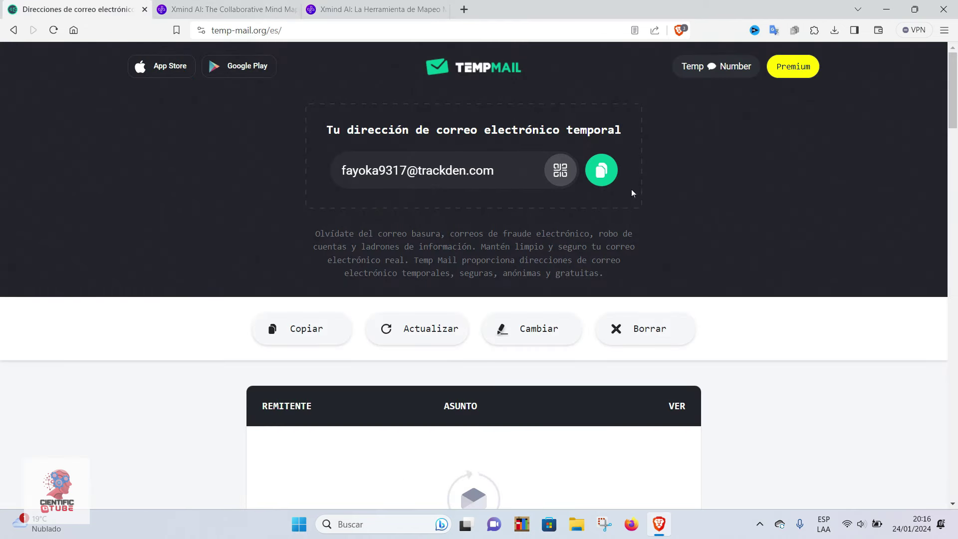
click(603, 171)
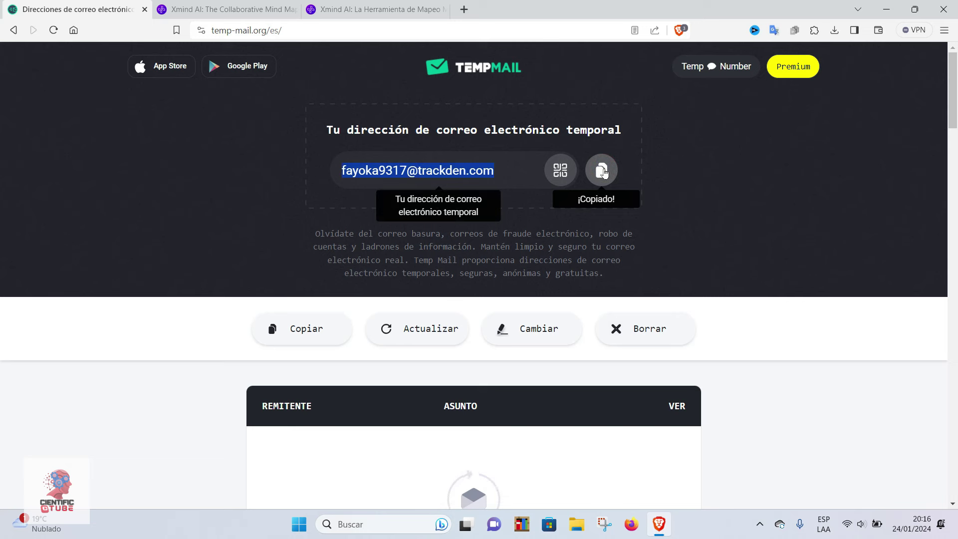
click(341, 8)
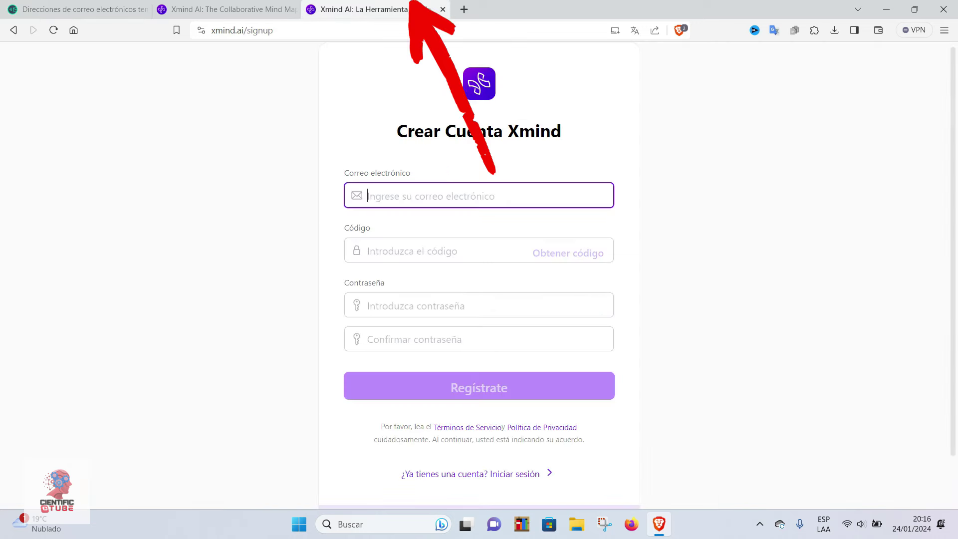
right_click(368, 196)
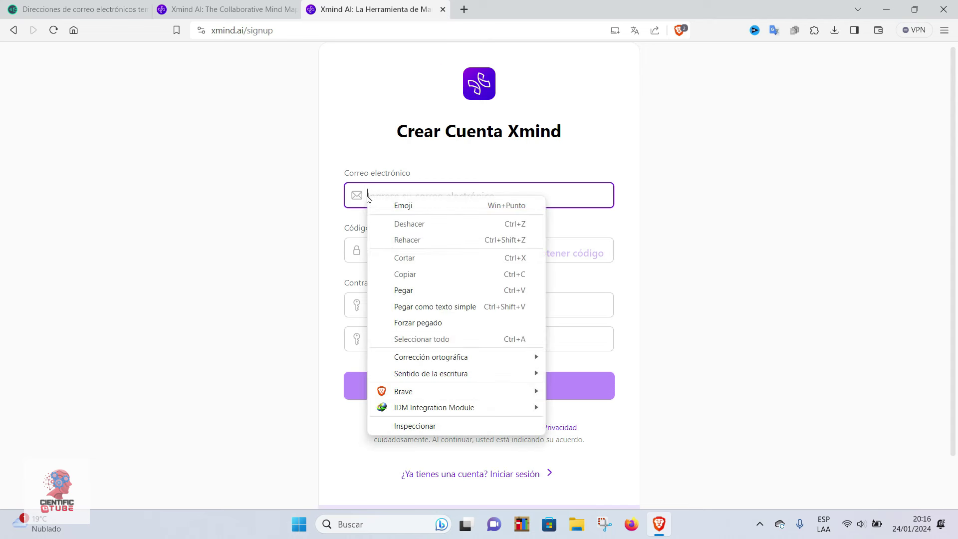
click(407, 290)
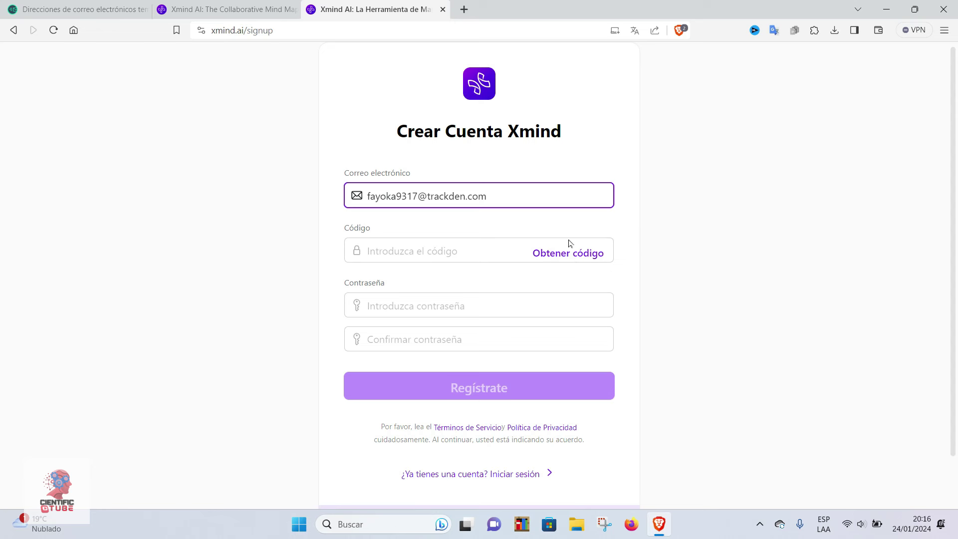
click(567, 258)
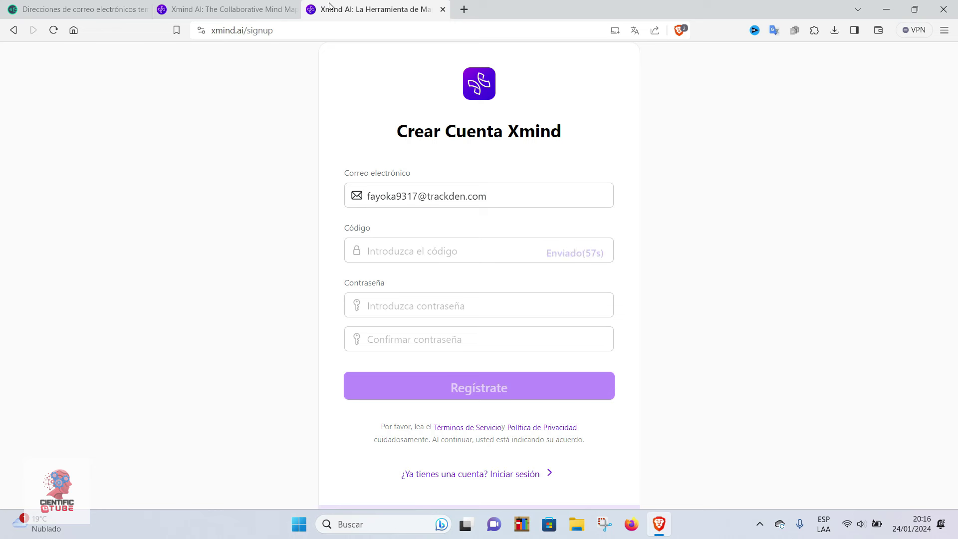
Step: Open the 'Please verify your email address' message and copy its verification code
click(85, 10)
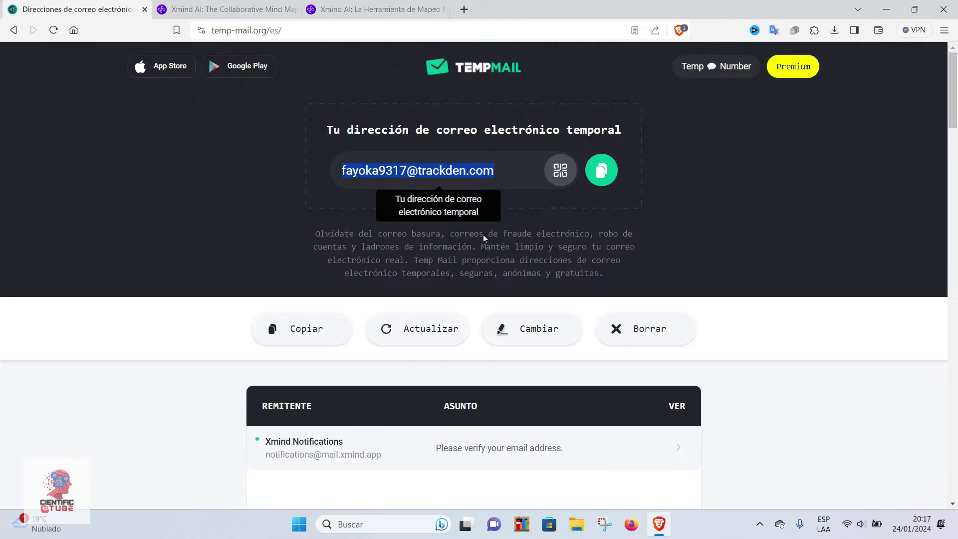
scroll(478, 283, down, 4)
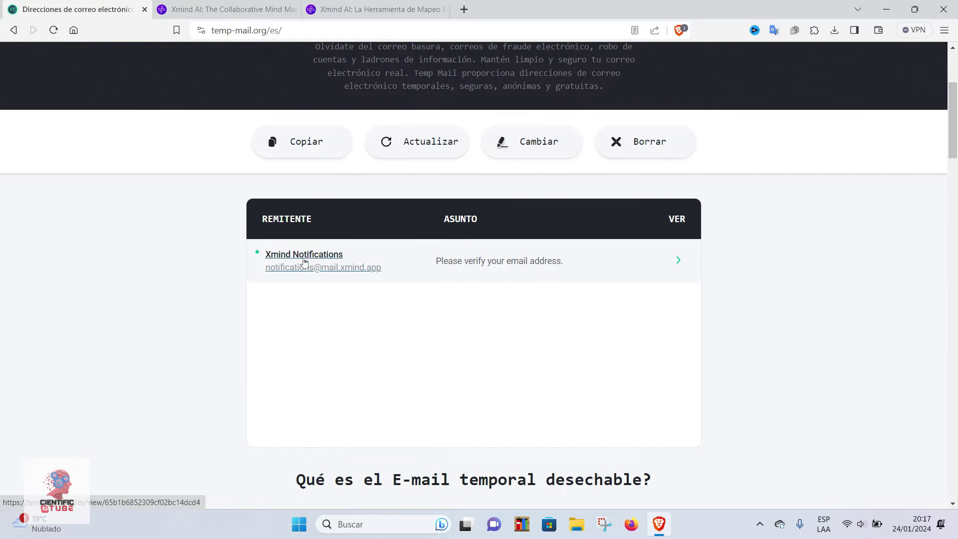
click(481, 261)
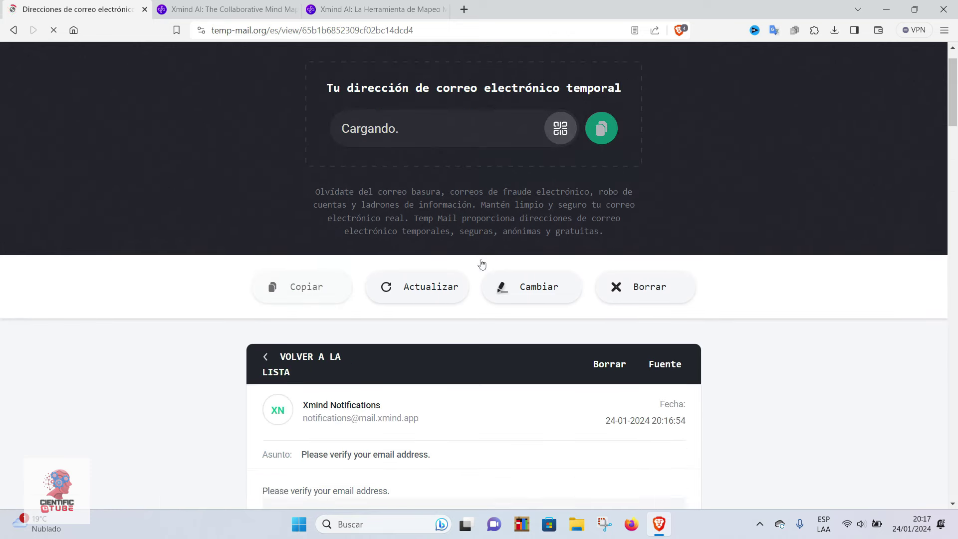
scroll(481, 264, down, 2)
scroll(507, 241, down, 3)
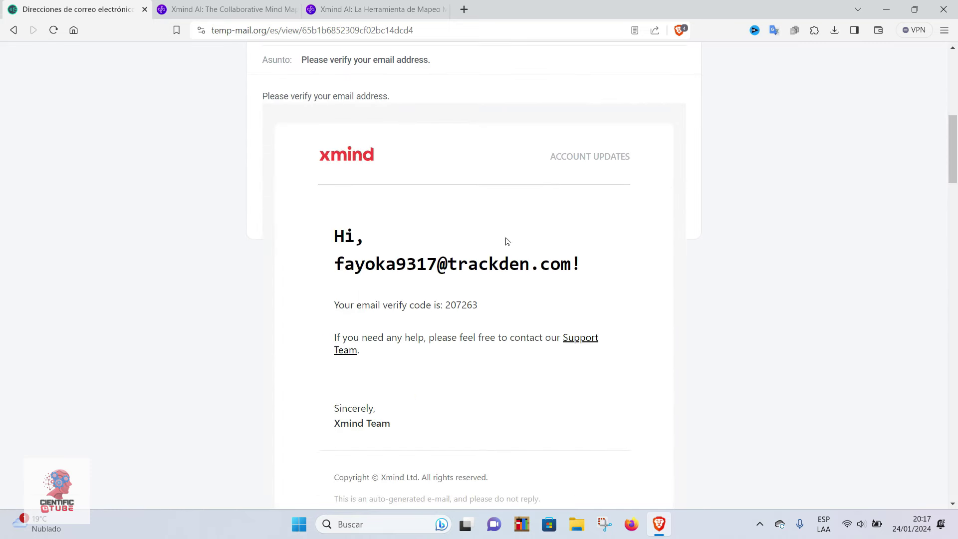
double_click(475, 305)
click(493, 304)
drag(493, 305, 451, 305)
right_click(459, 306)
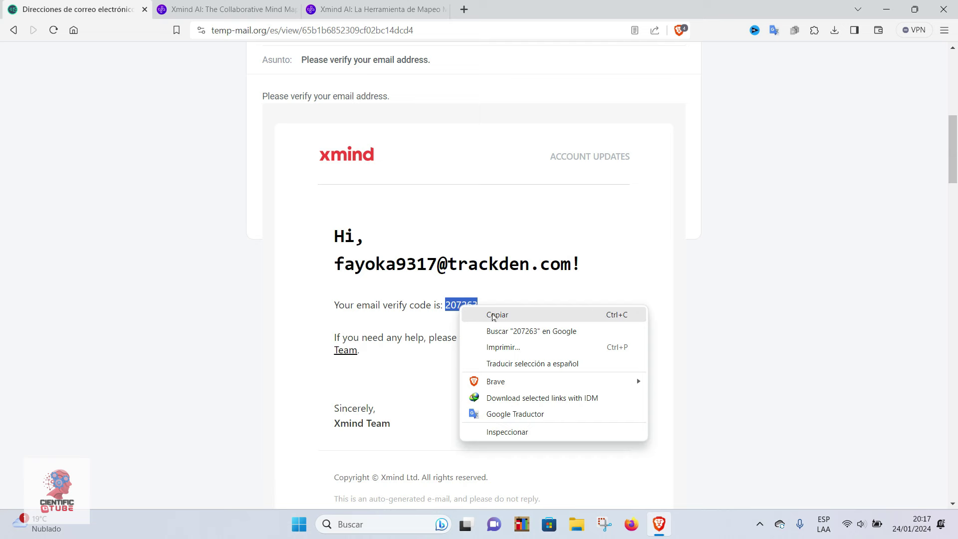
click(492, 313)
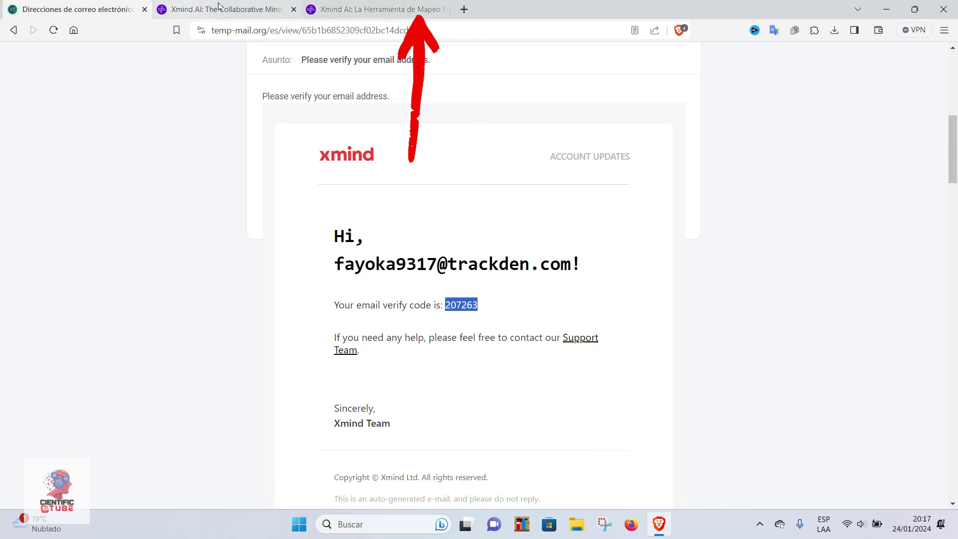
Step: Paste the verification code into the Código field of the Xmind sign-up form
click(359, 11)
click(435, 252)
right_click(434, 253)
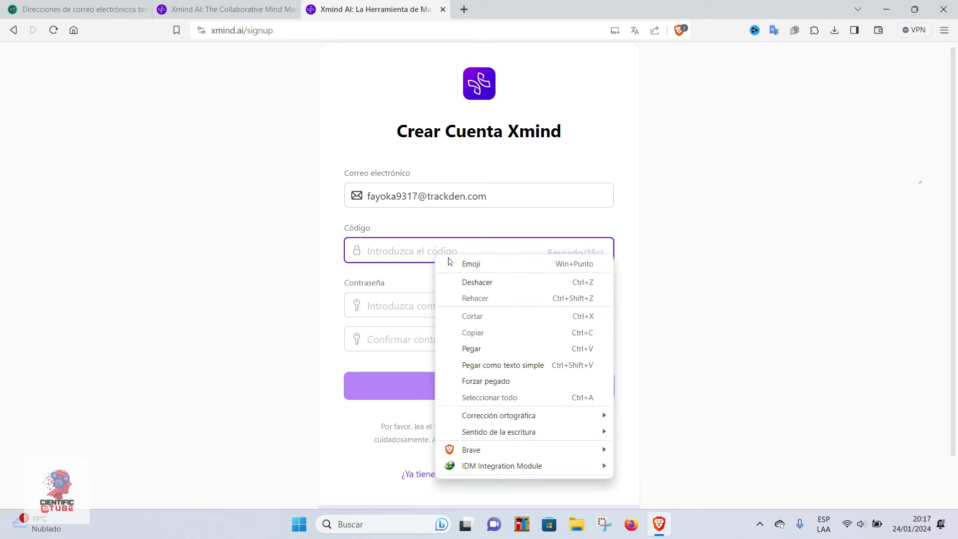
click(474, 349)
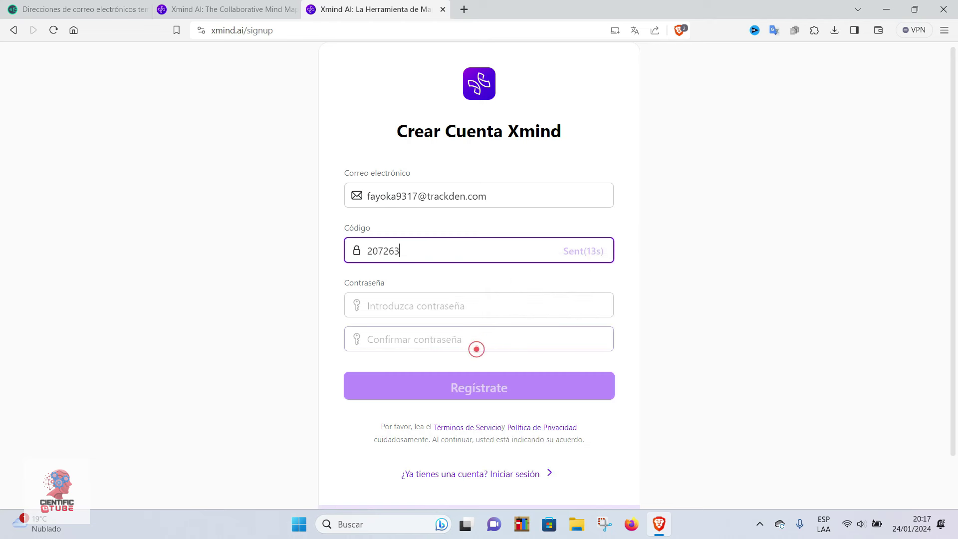
click(382, 305)
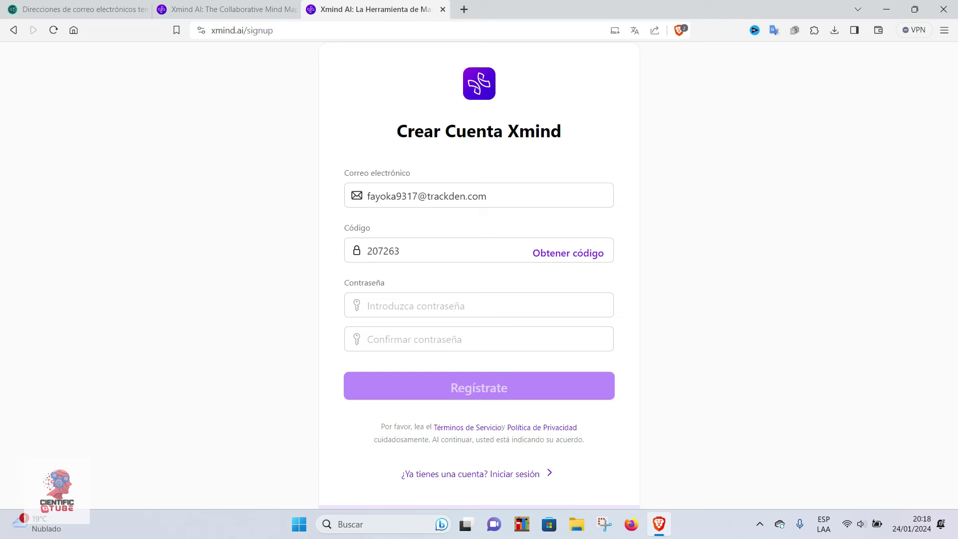
Step: Type the account password into a new Notas rápidas note and copy it
click(359, 524)
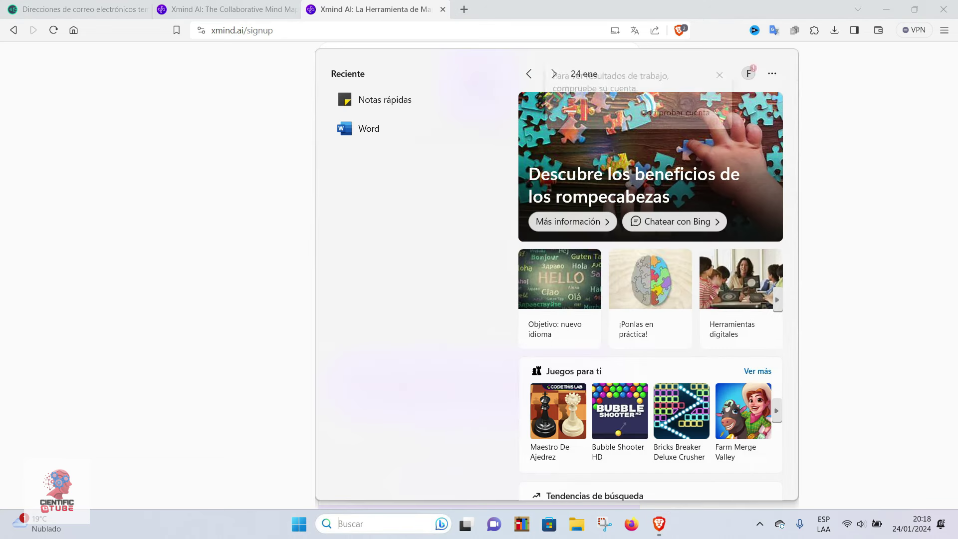
text(NOTAS)
click(375, 196)
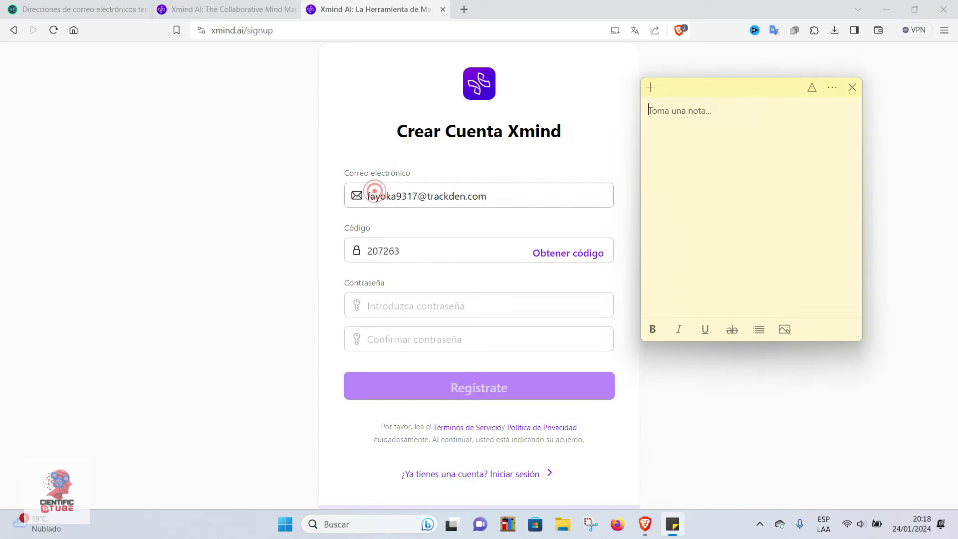
click(650, 114)
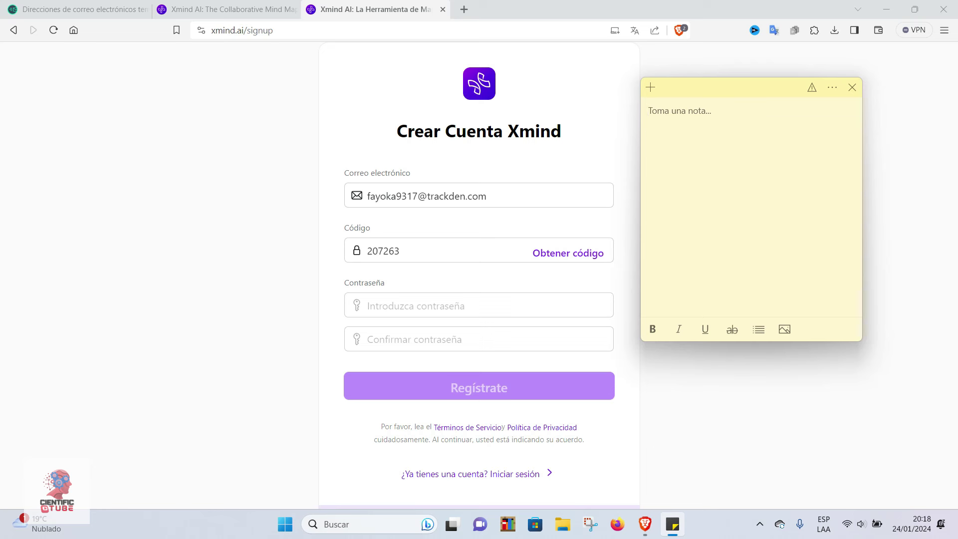
double_click(709, 110)
right_click(708, 109)
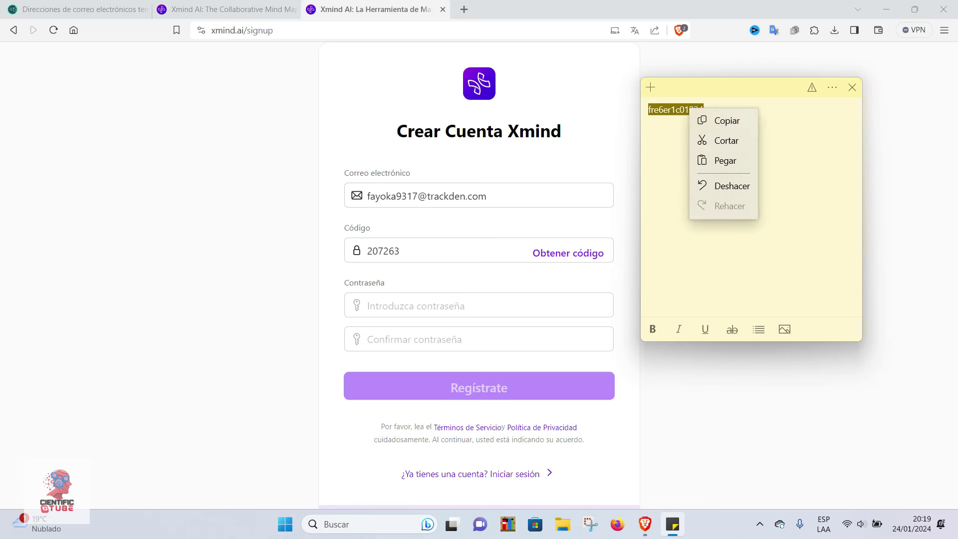
click(727, 119)
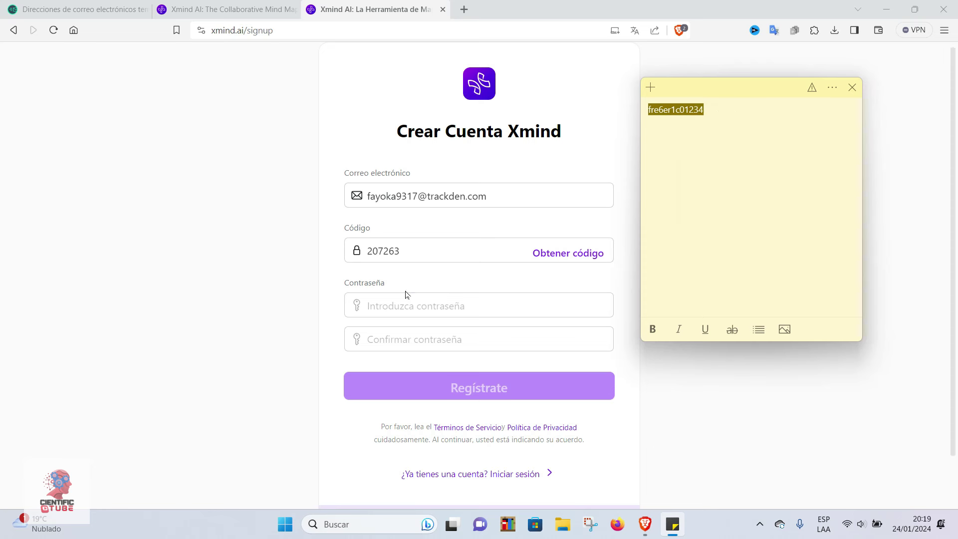
click(364, 306)
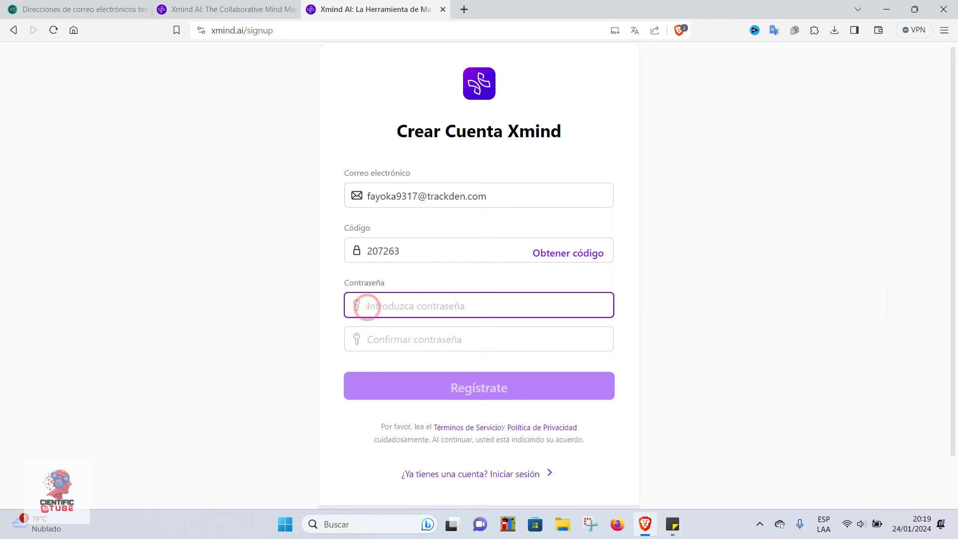
Step: Paste the copied password into the Contraseña field
right_click(367, 306)
click(405, 162)
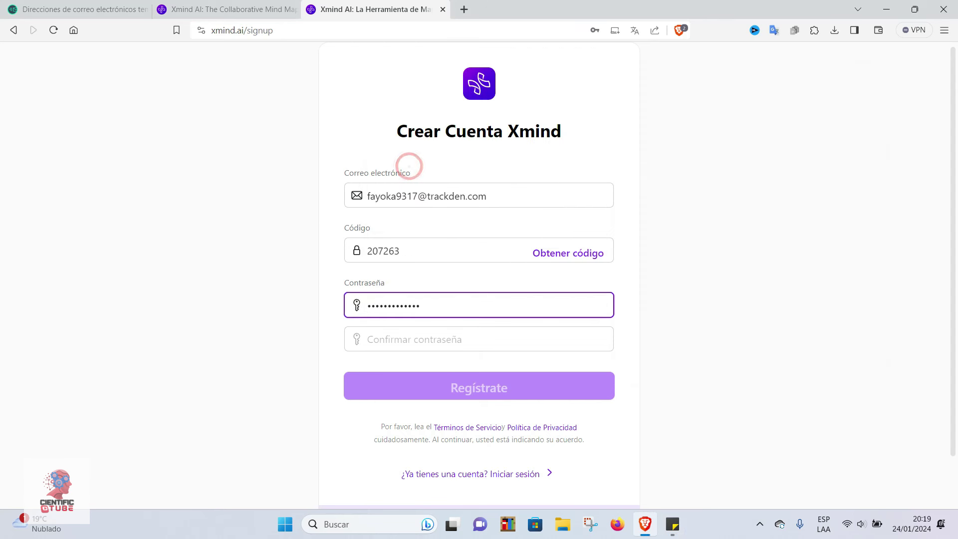
click(375, 340)
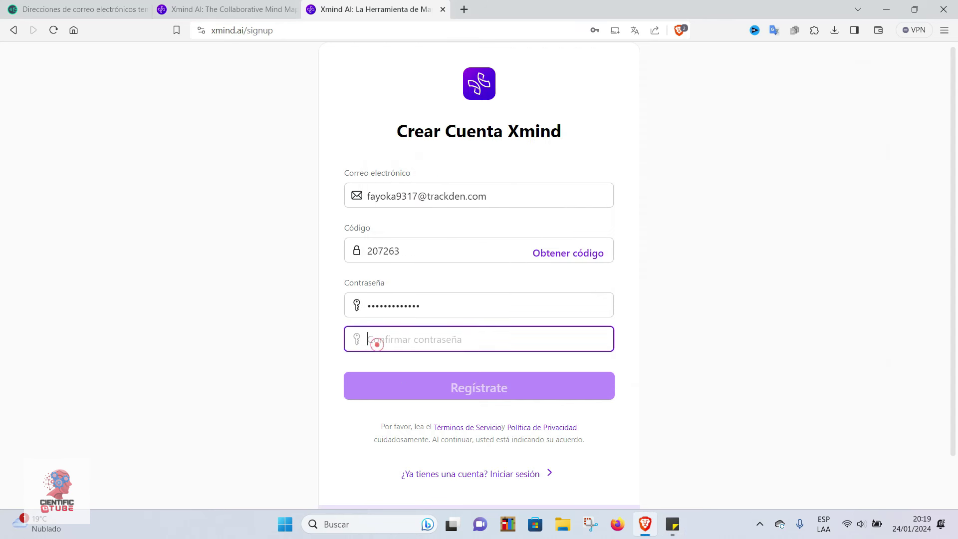
Step: Recopy the password from the note into Confirmar contraseña and submit the registration
click(672, 524)
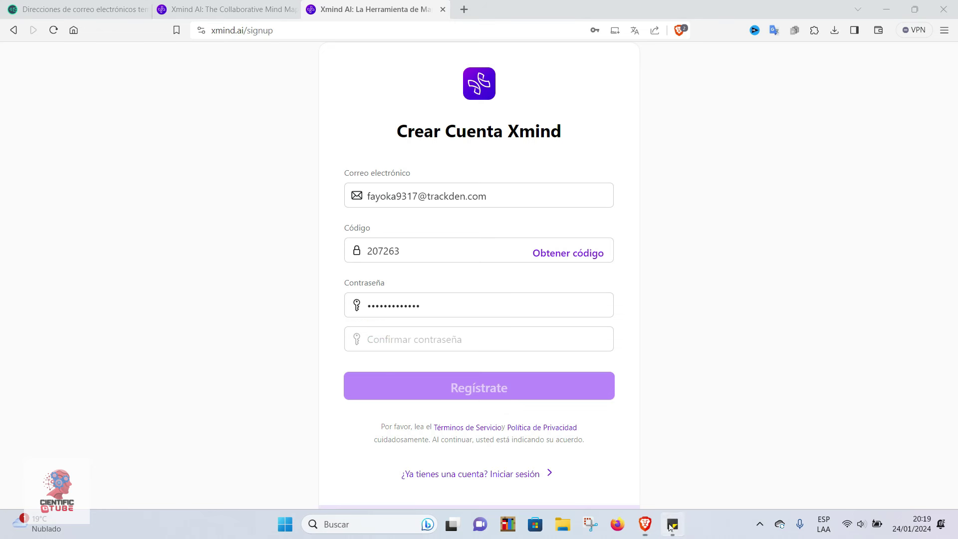
click(686, 158)
double_click(710, 110)
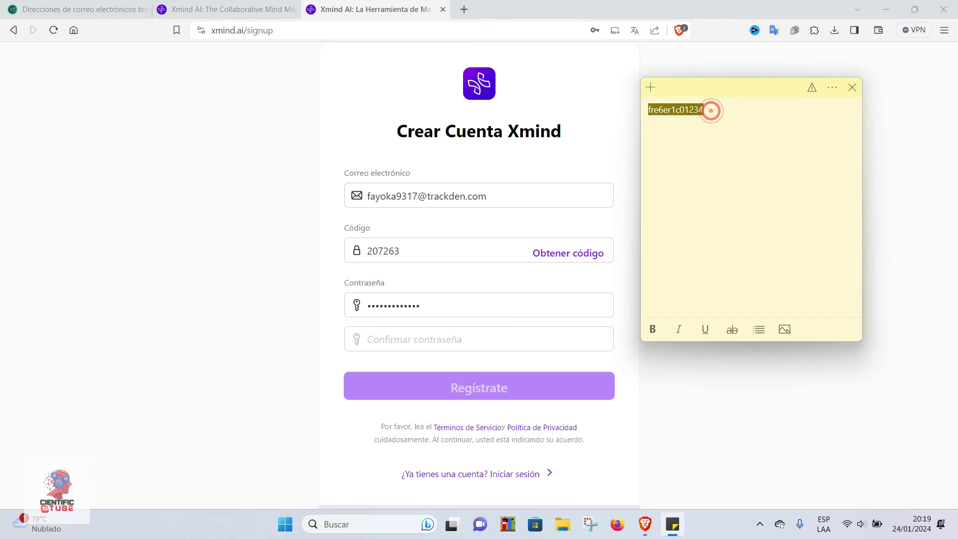
right_click(675, 112)
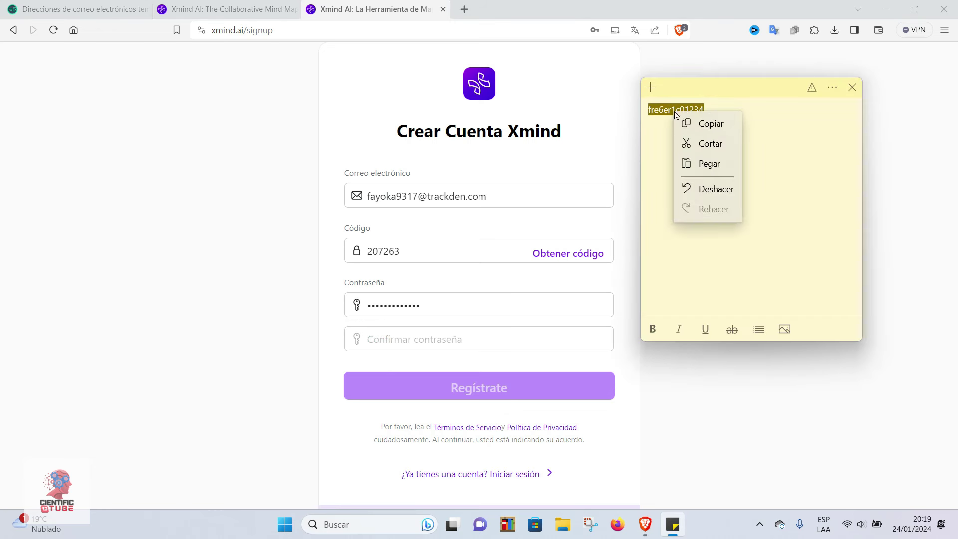
click(711, 124)
click(383, 340)
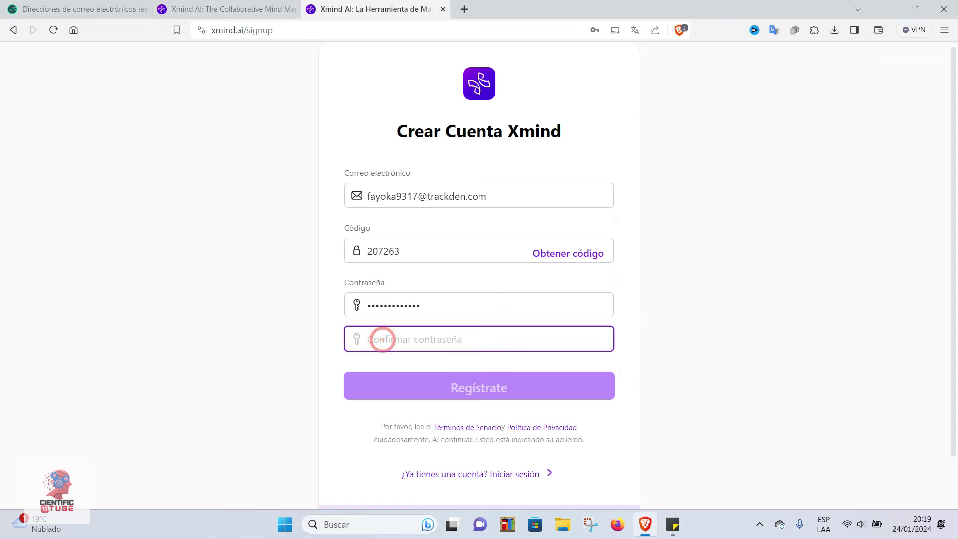
right_click(383, 339)
click(437, 195)
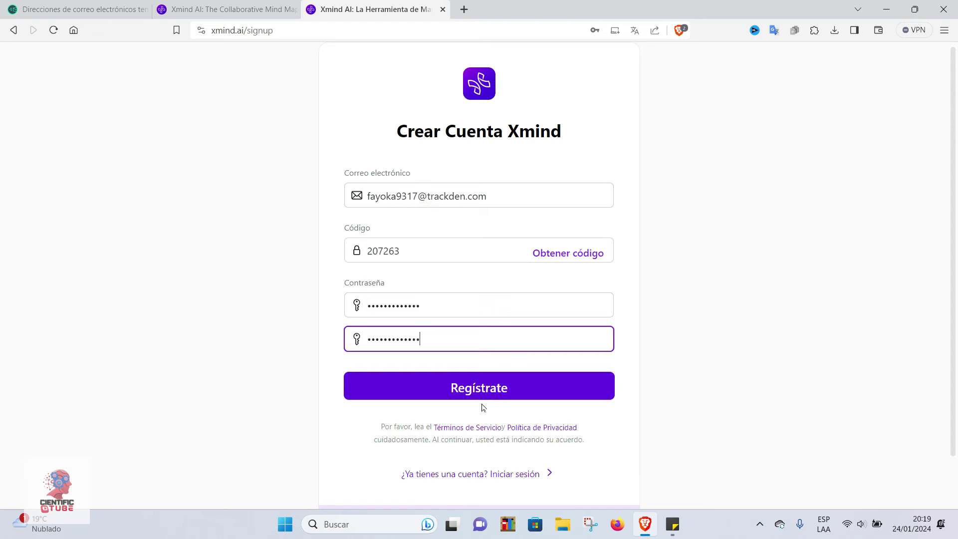
click(498, 393)
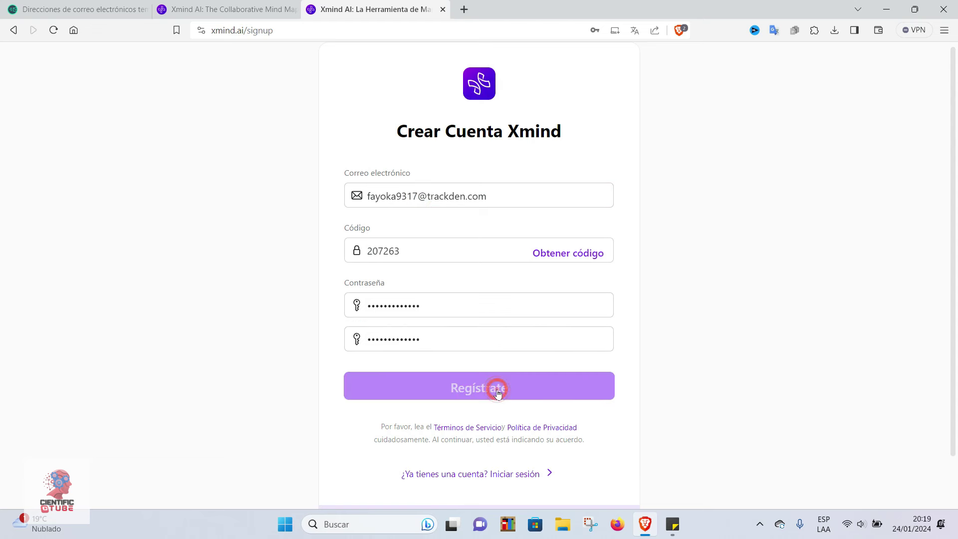
click(680, 49)
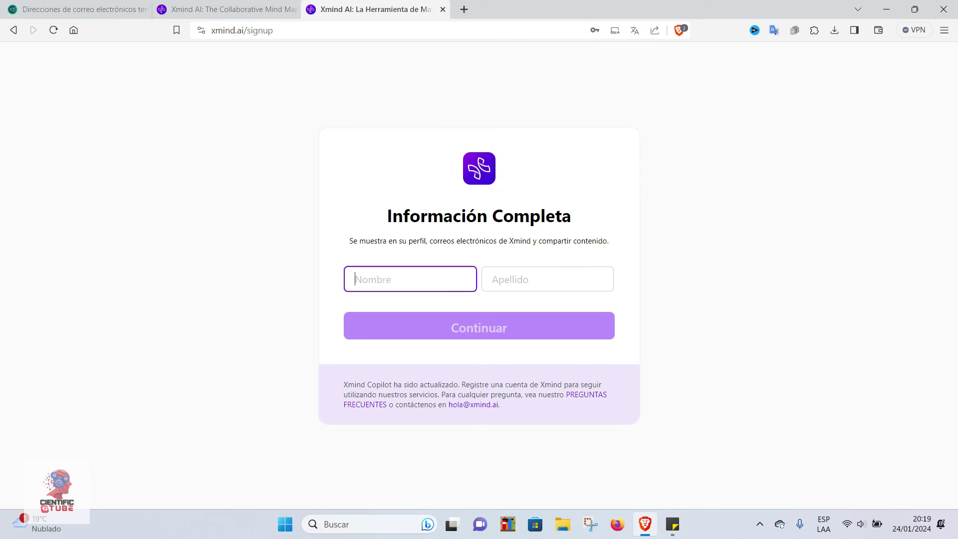
Step: Enter the user's first name and surname in Nombre and Apellido, then continue
click(367, 284)
text(freddd)
key(Tab)
text(cosmo)
click(482, 334)
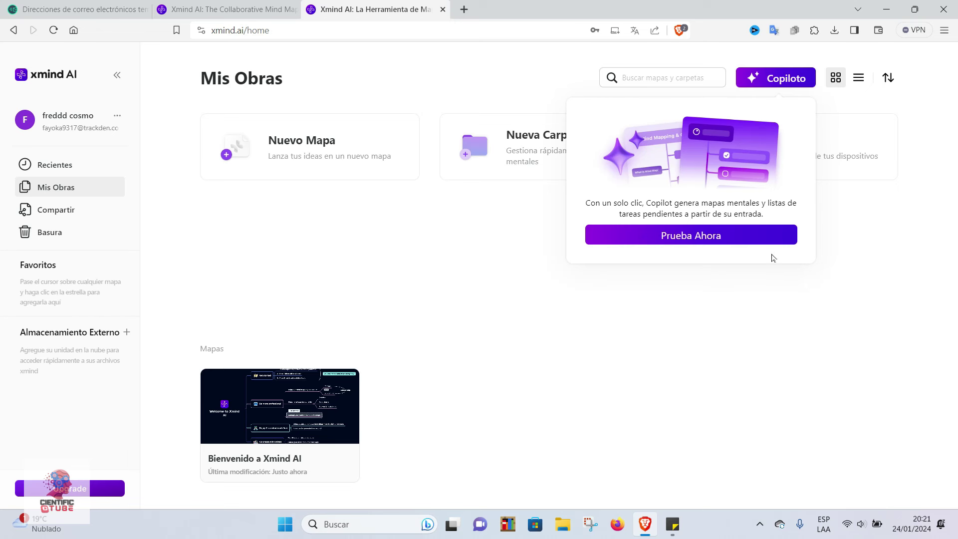
Step: Open the Prueba Ahora Copilot mind-map form, then dismiss it to return to My Works
click(692, 241)
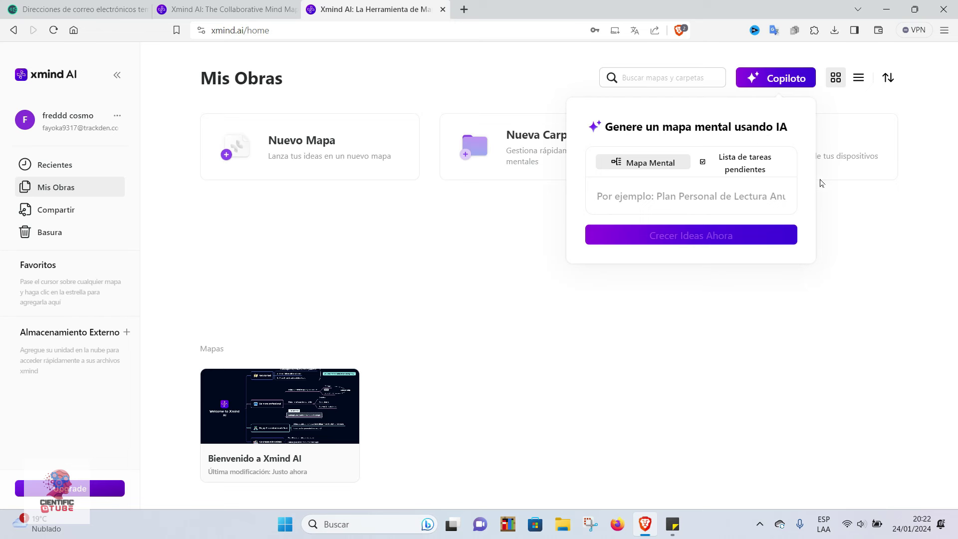
click(838, 228)
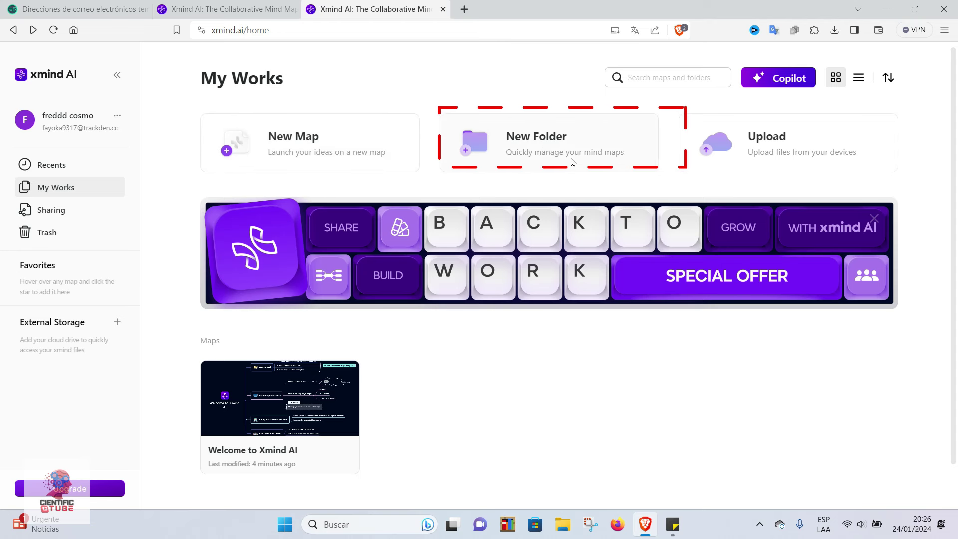
Step: Translate the Xmind AI page into español and bring up the Copiloto mind-map form
click(635, 31)
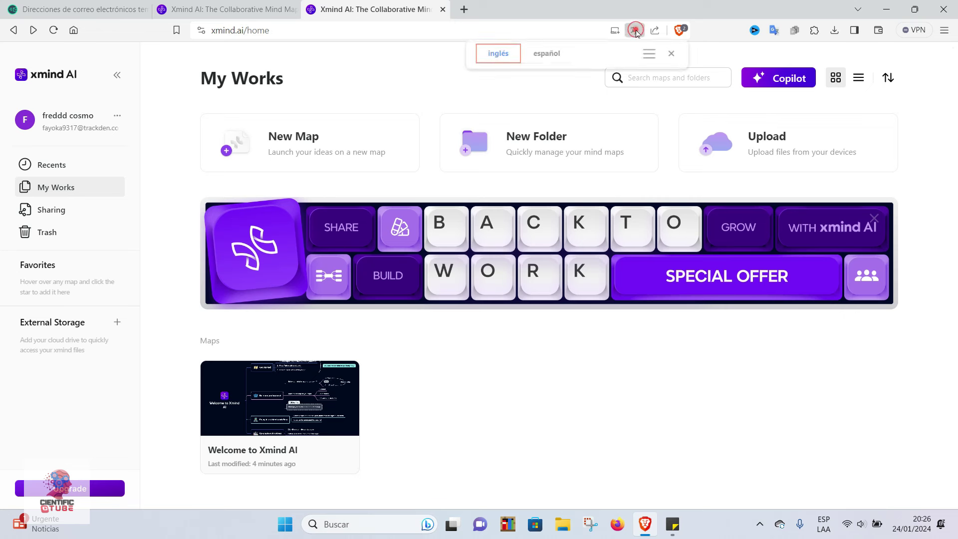
click(551, 59)
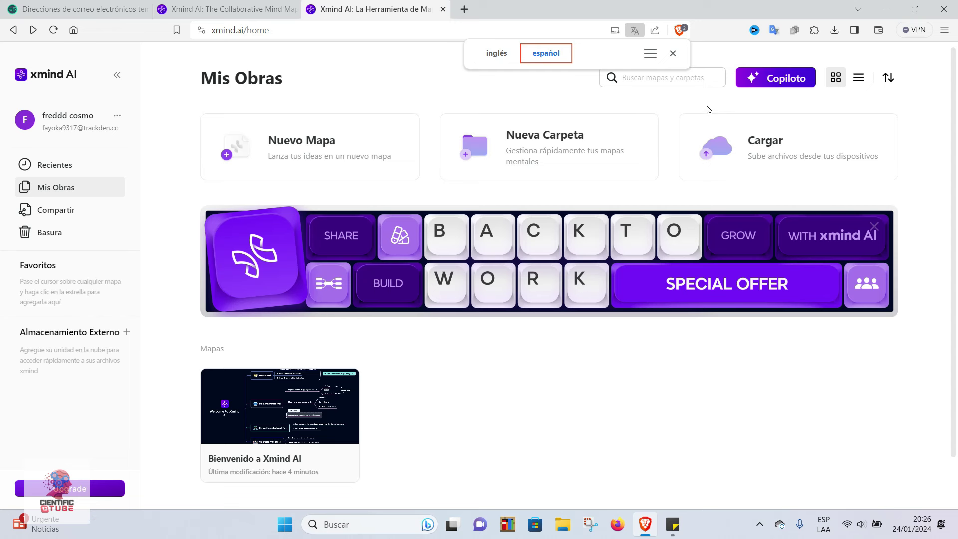
click(786, 79)
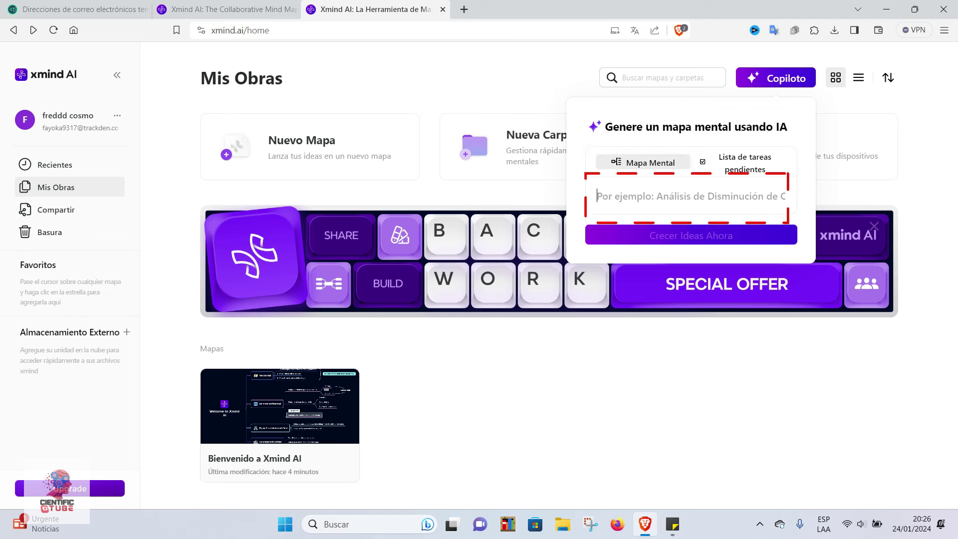
Step: Enter 'PASOS DEL MÉTODO CIENTÍFICO' as the Copilot mind-map prompt
click(601, 199)
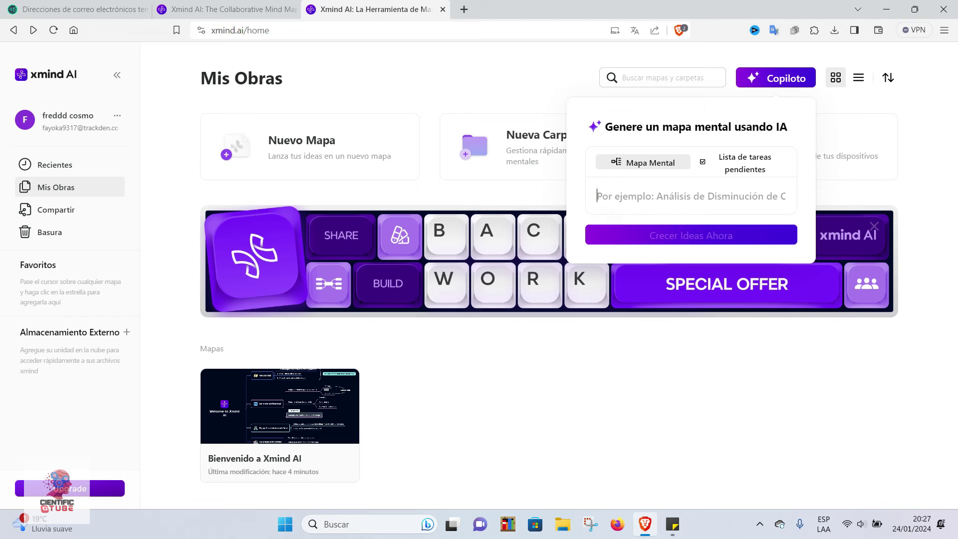
text(PASOS DEL M)
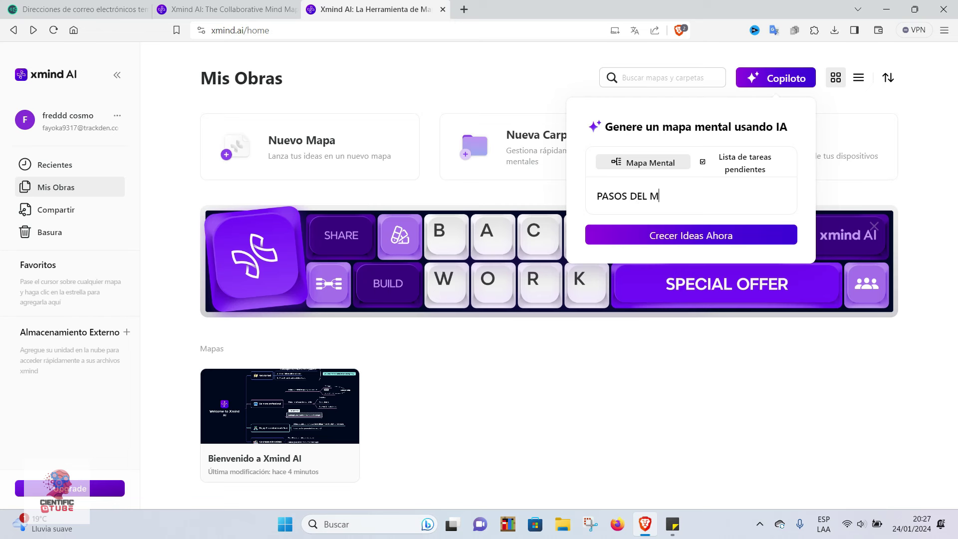
text(ÉTODO CIENTÍFICO)
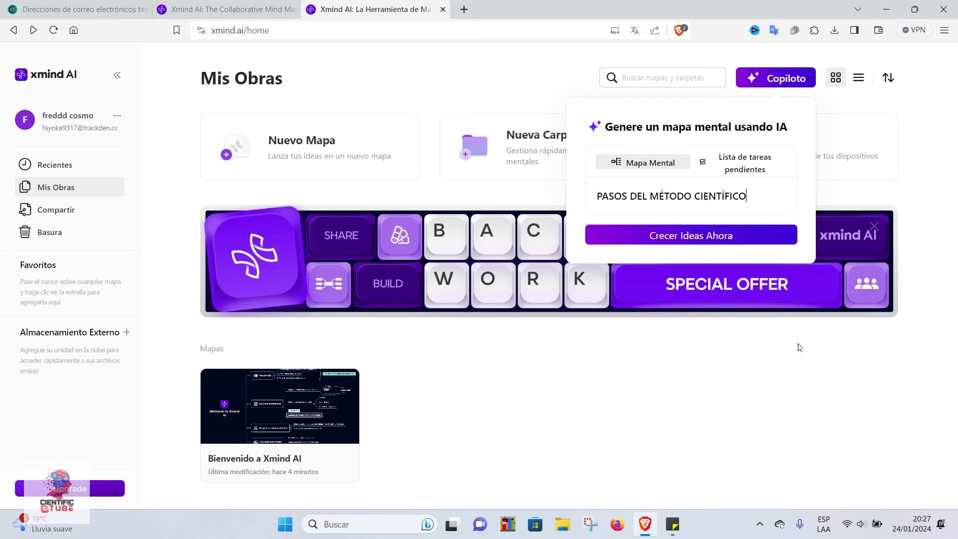